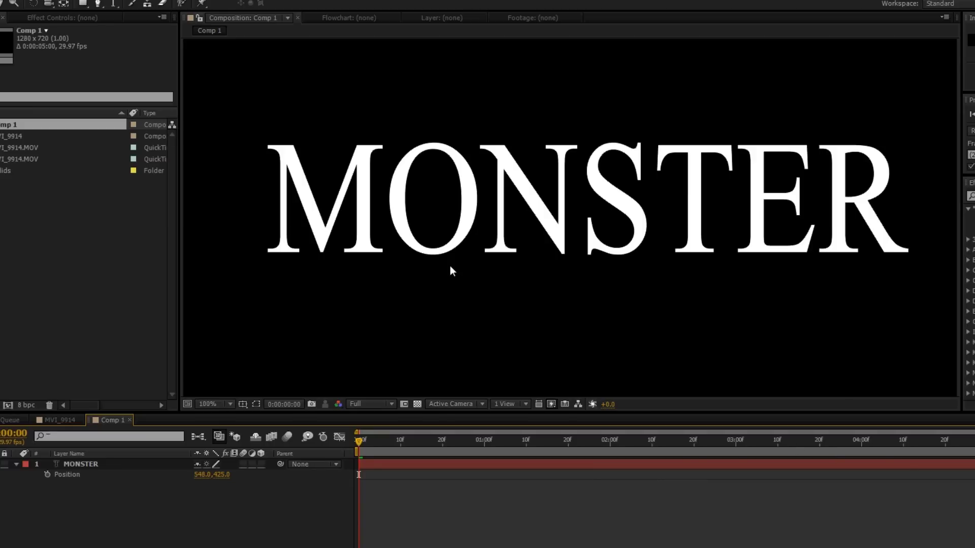
- Scrub the MONSTER layer's Position X to 532 (532.0, 433.0), then deselect the layer
drag(201, 474, 164, 477)
click(359, 474)
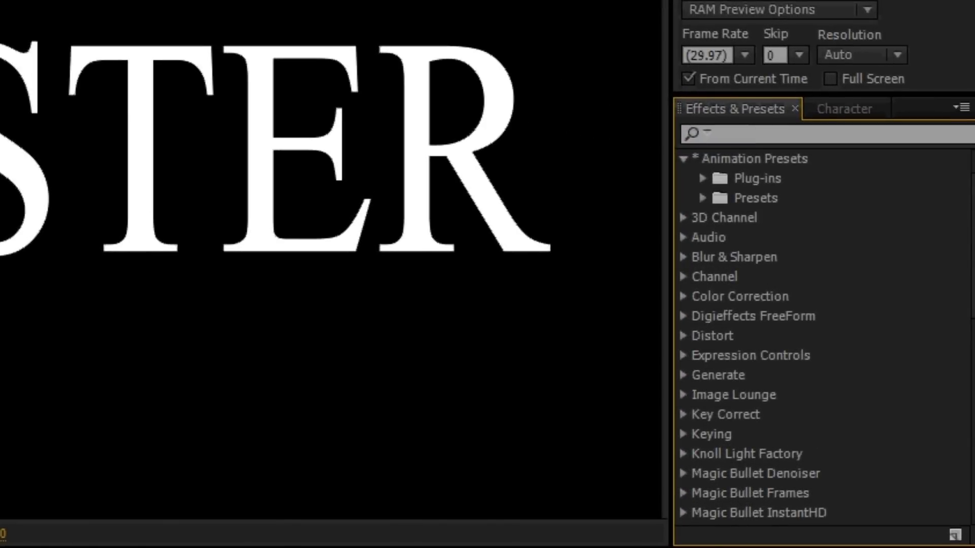
- Use Browse Presets from the Effects & Presets menu to open Bridge at the Text presets
click(958, 107)
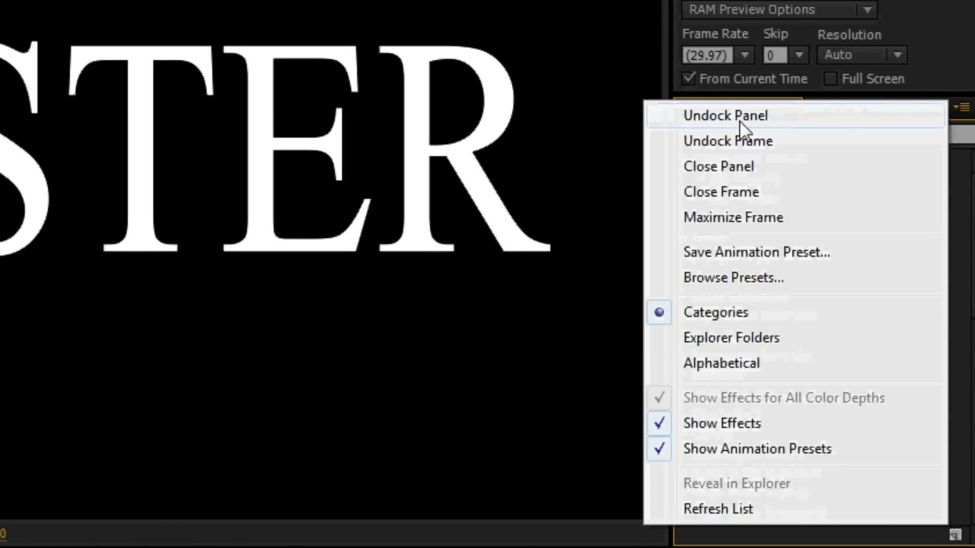
click(753, 278)
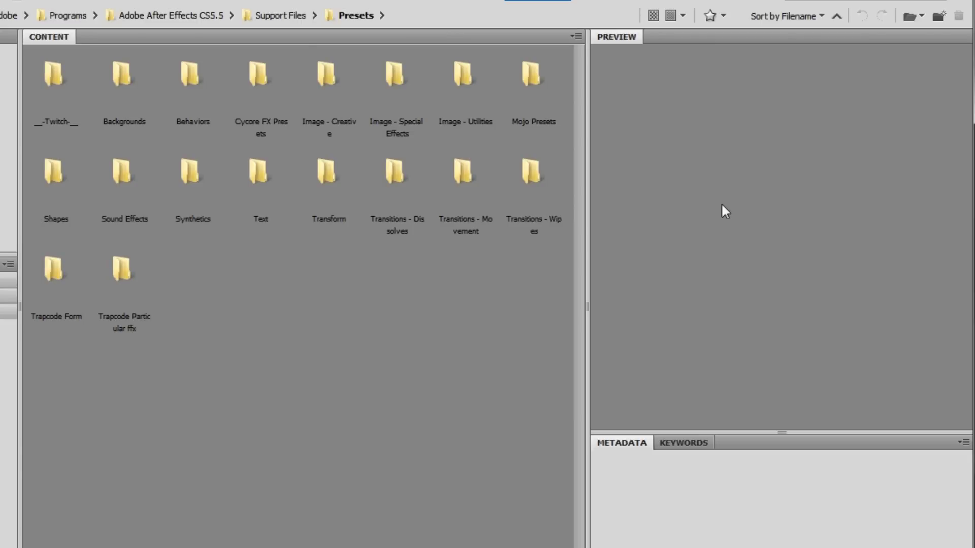
double_click(259, 173)
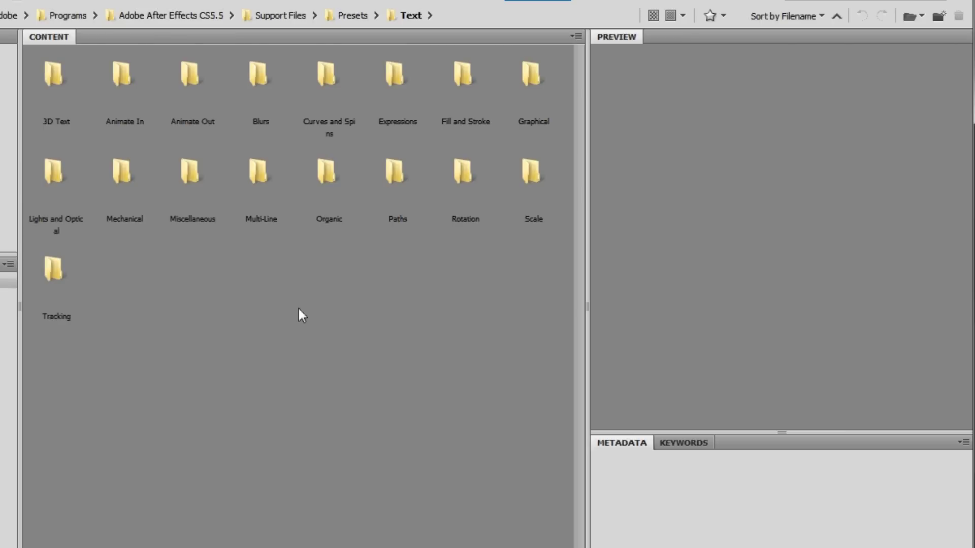
- Open the Animate In folder to list presets like Center Spiral, Typewriter and Wipe In To Center
double_click(131, 71)
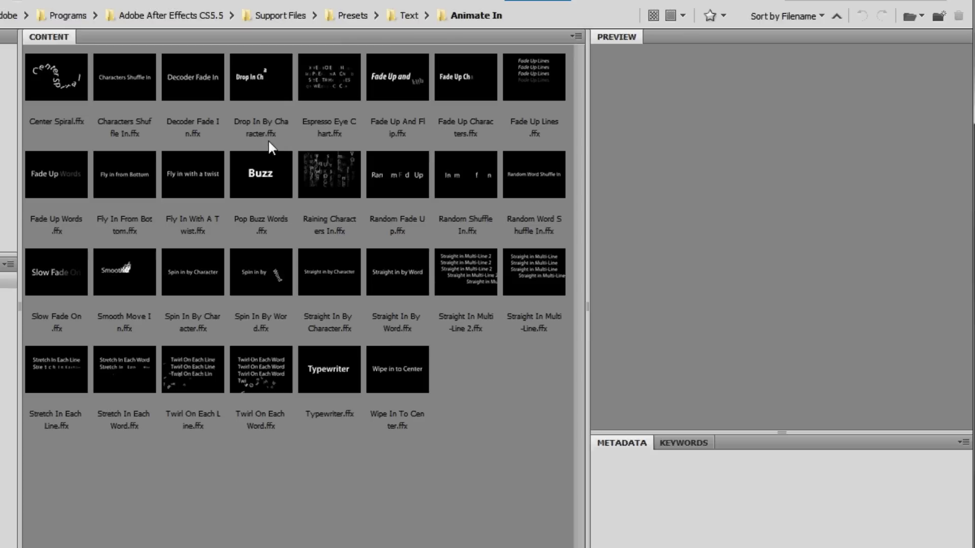
- Preview Center Spiral, Characters Shuffle In, Decoder Fade In, Espresso Eye Chart and Fade Up presets
click(62, 70)
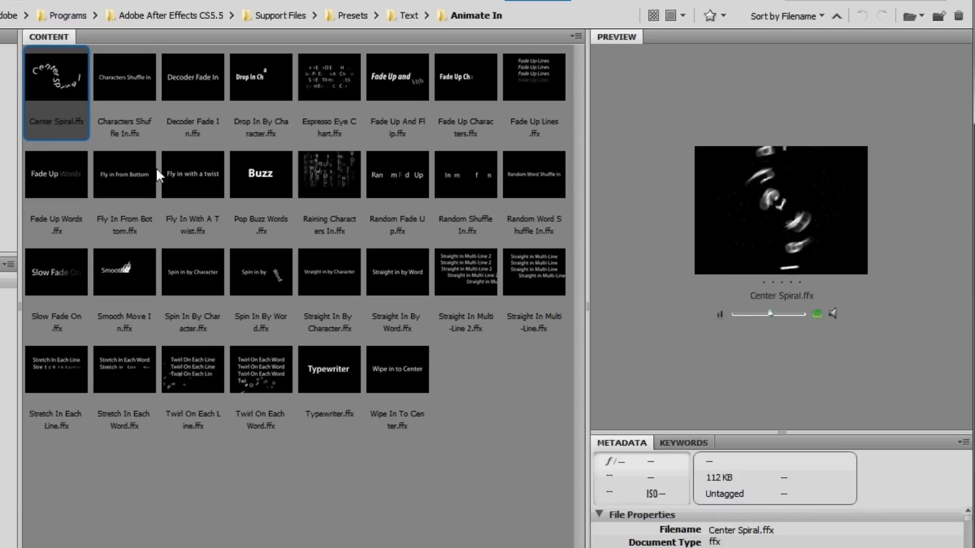
click(144, 72)
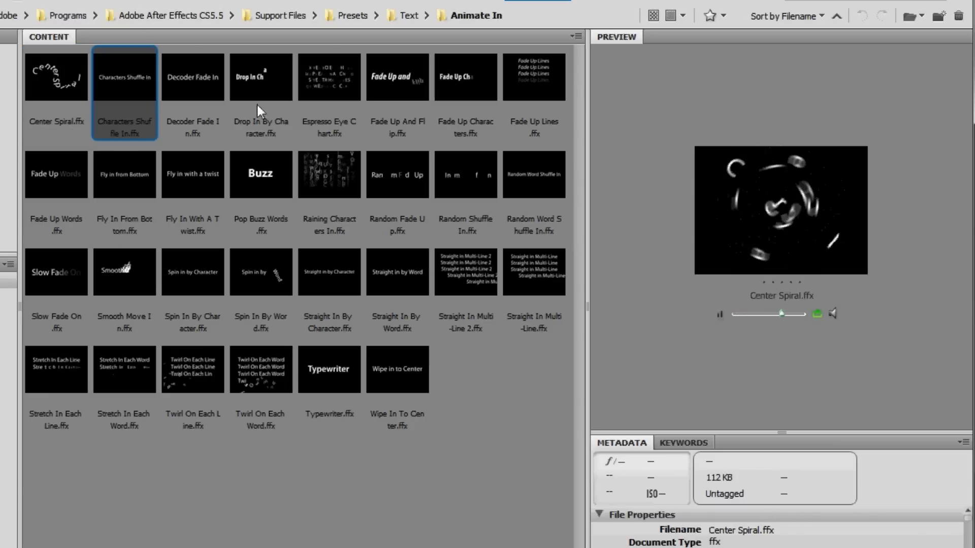
click(204, 91)
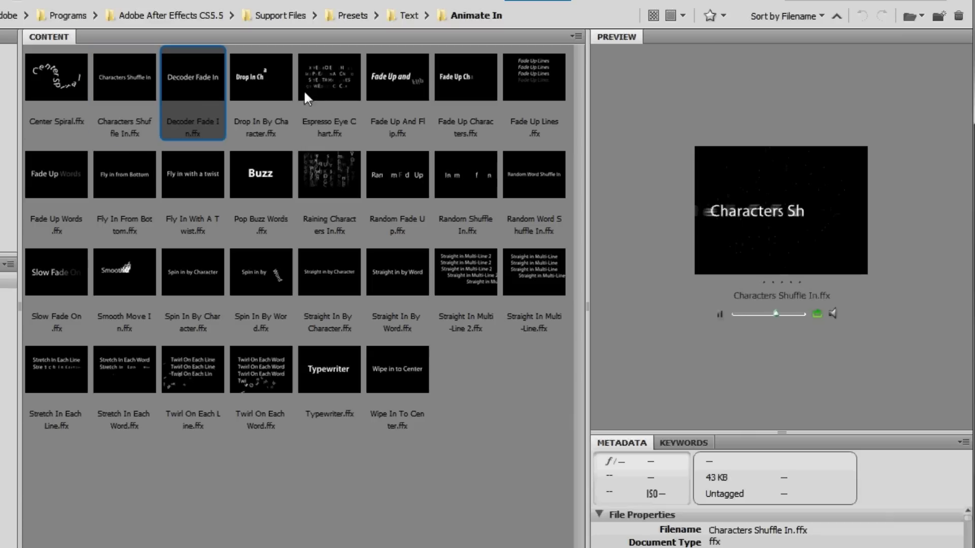
click(340, 73)
key(Right)
click(458, 77)
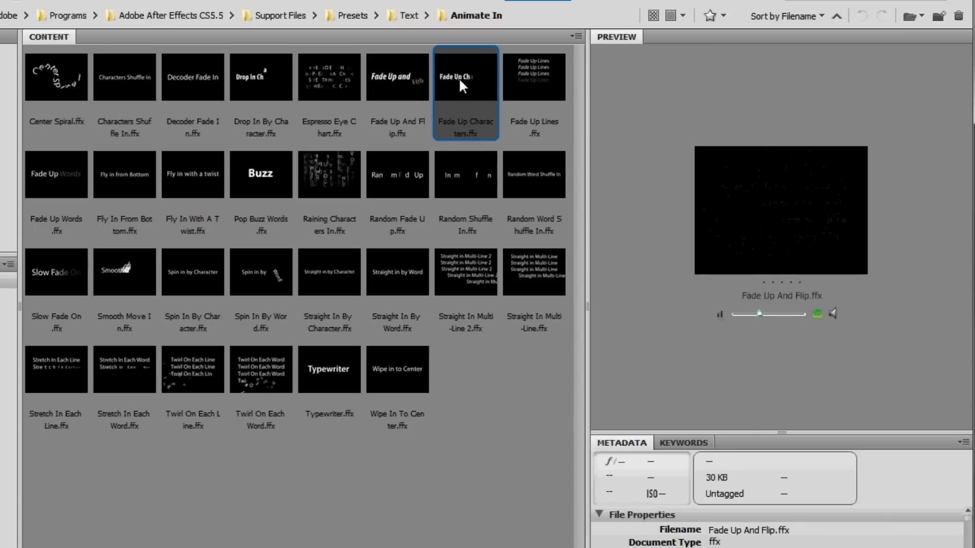
click(517, 106)
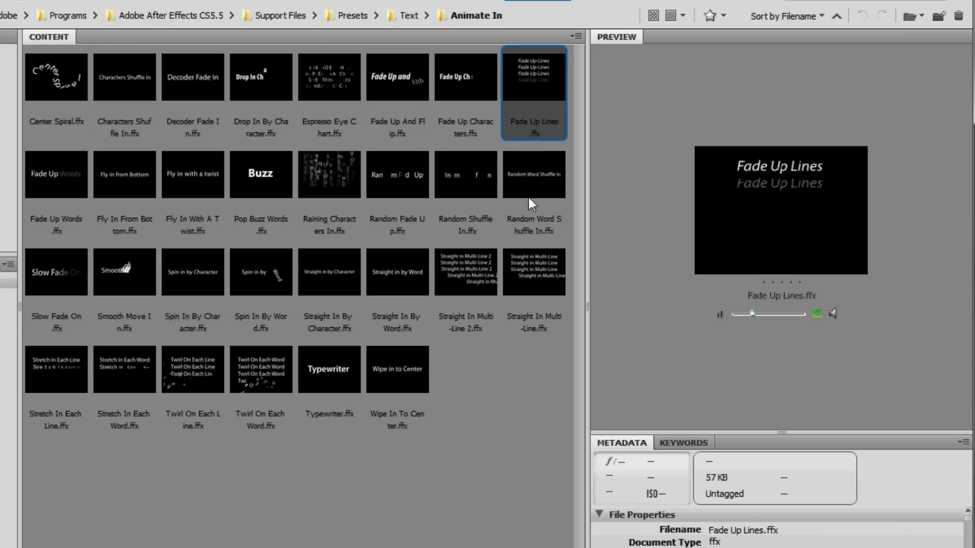
- Preview Random Word Shuffle In, Raining Characters In, Spin In, Straight In and Smooth Move In
click(530, 195)
click(323, 173)
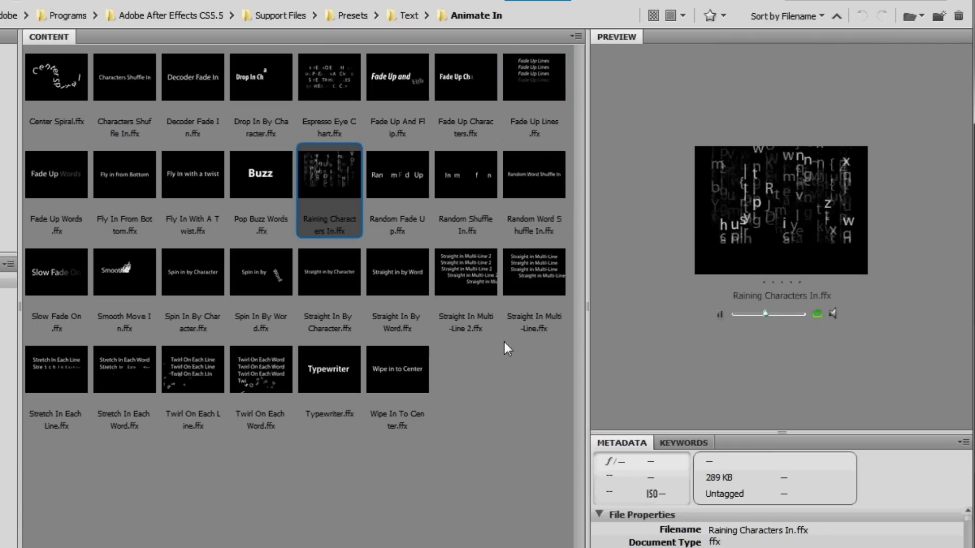
click(279, 261)
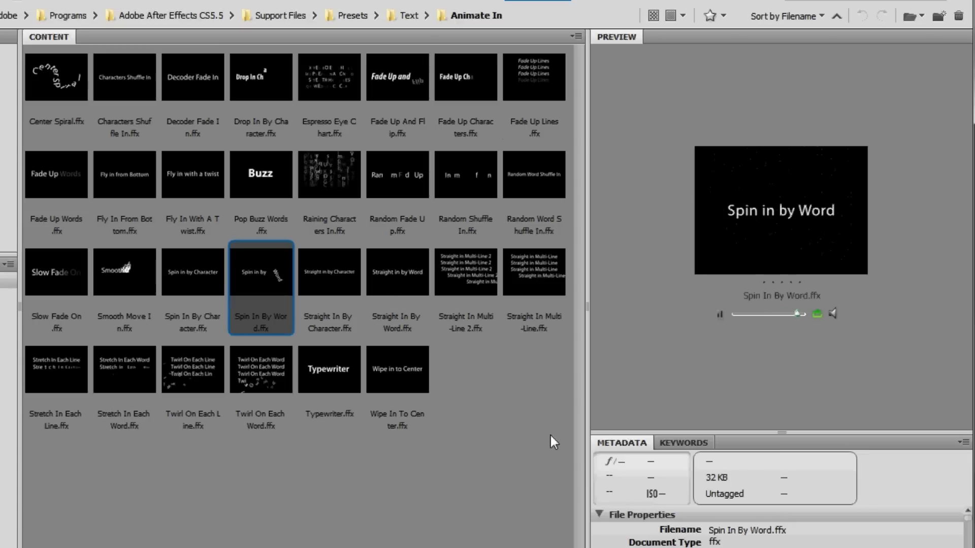
click(351, 279)
click(410, 266)
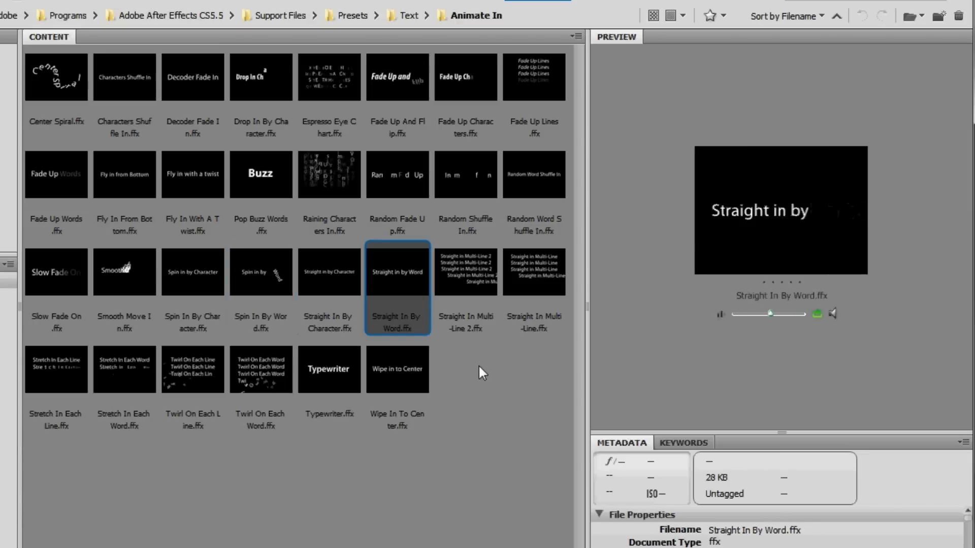
click(129, 262)
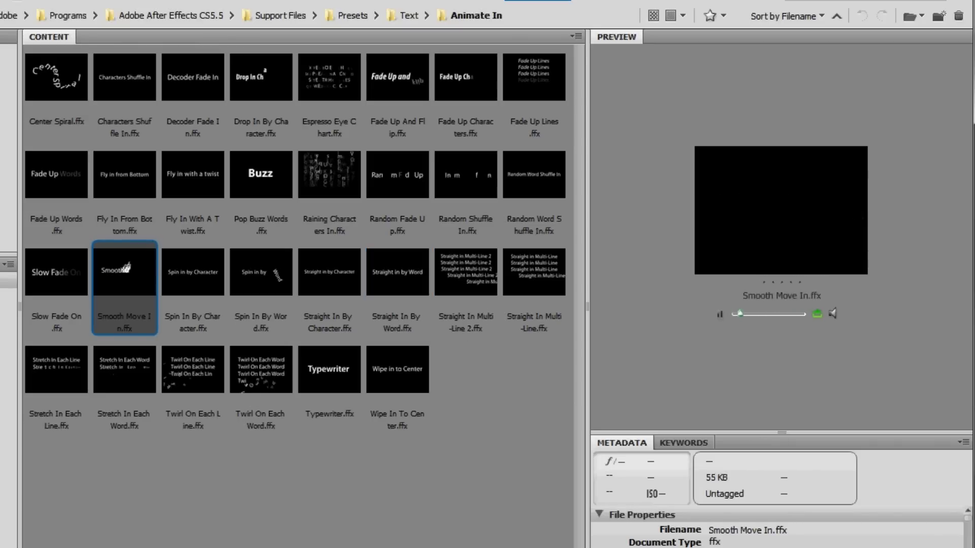
- Go back up to the Text preset folders and select the Organic folder
key(ctrl+Up)
click(282, 396)
click(323, 170)
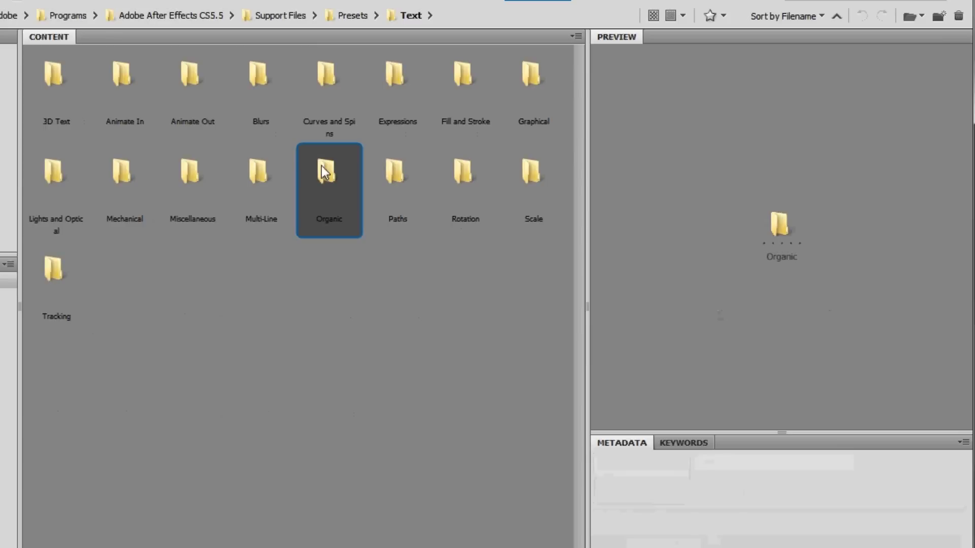
- Preview the Organic presets Autumn, Boiling and Flutter, then select the MONSTER layer in After Effects
double_click(330, 172)
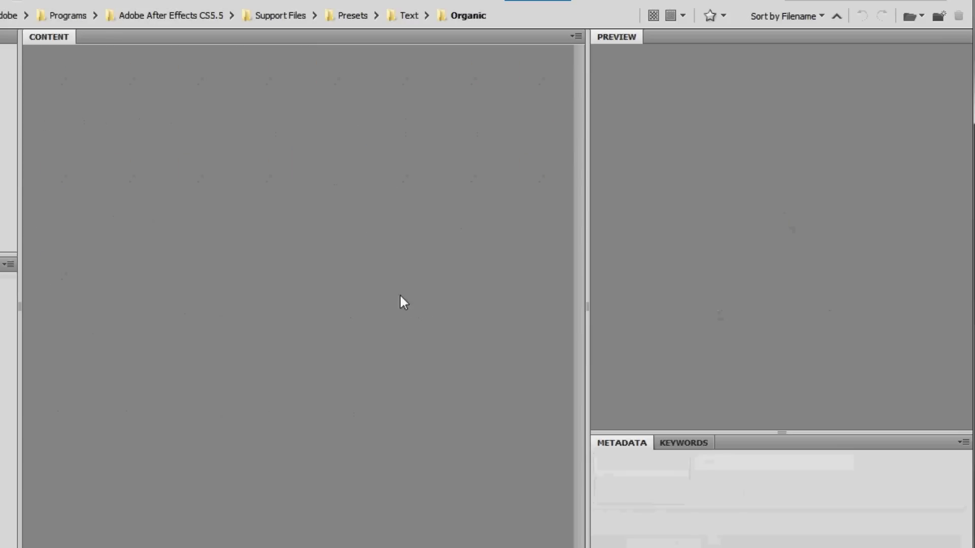
click(75, 86)
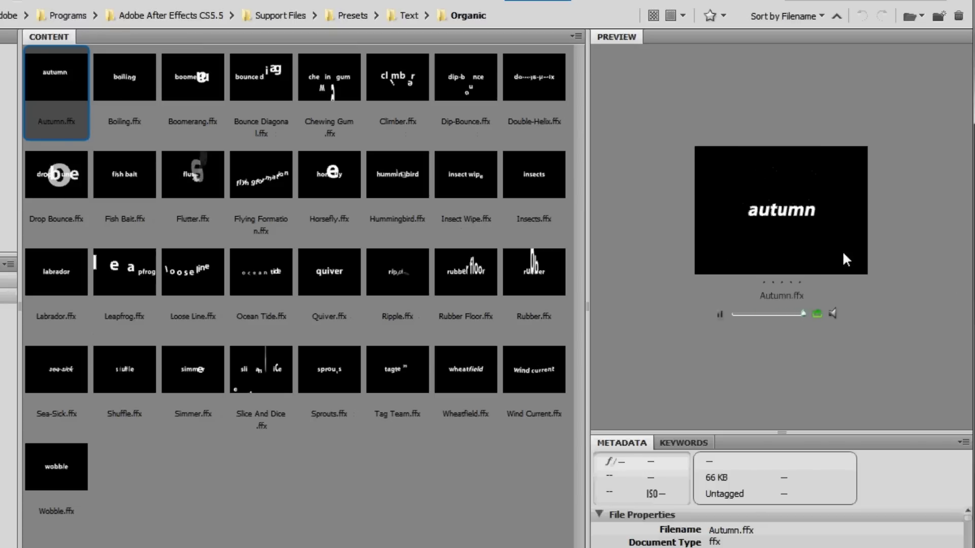
click(136, 76)
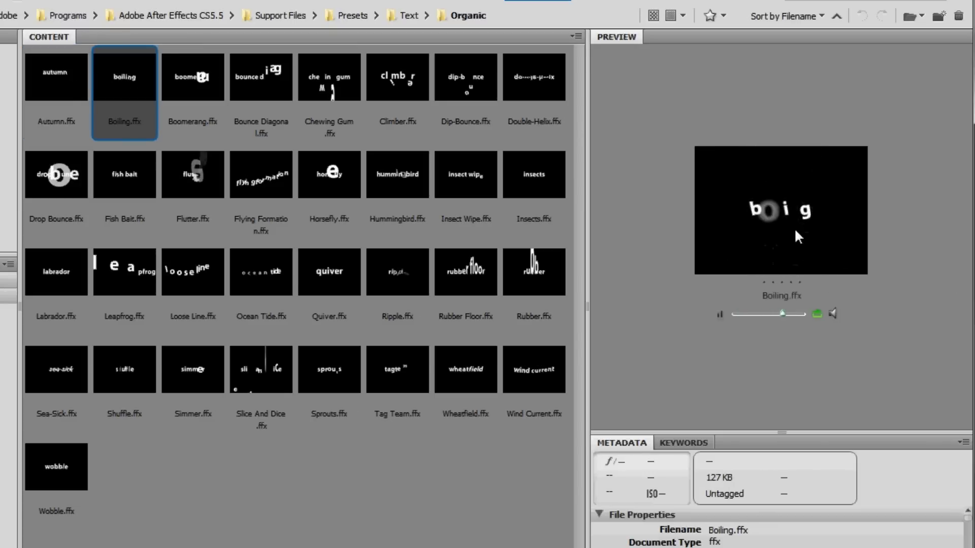
click(203, 194)
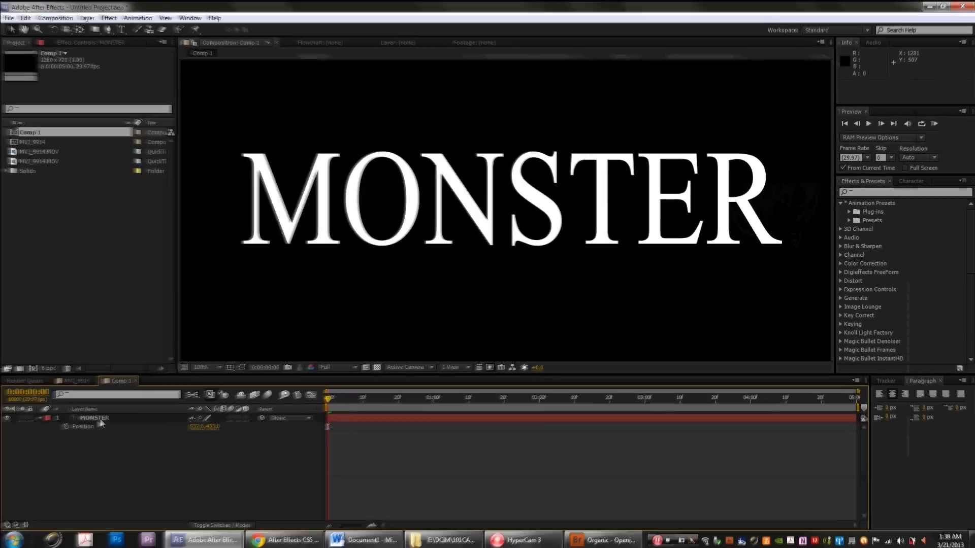
click(101, 419)
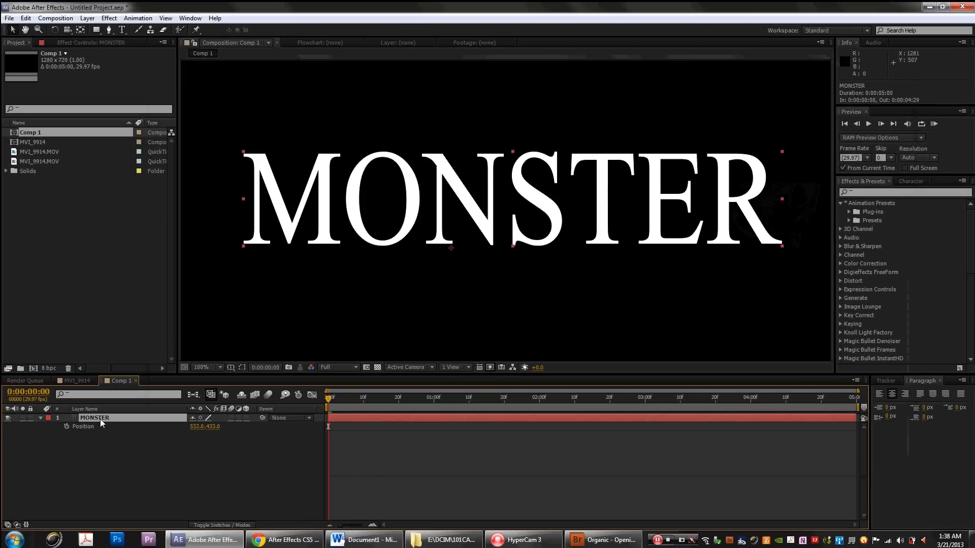
click(233, 455)
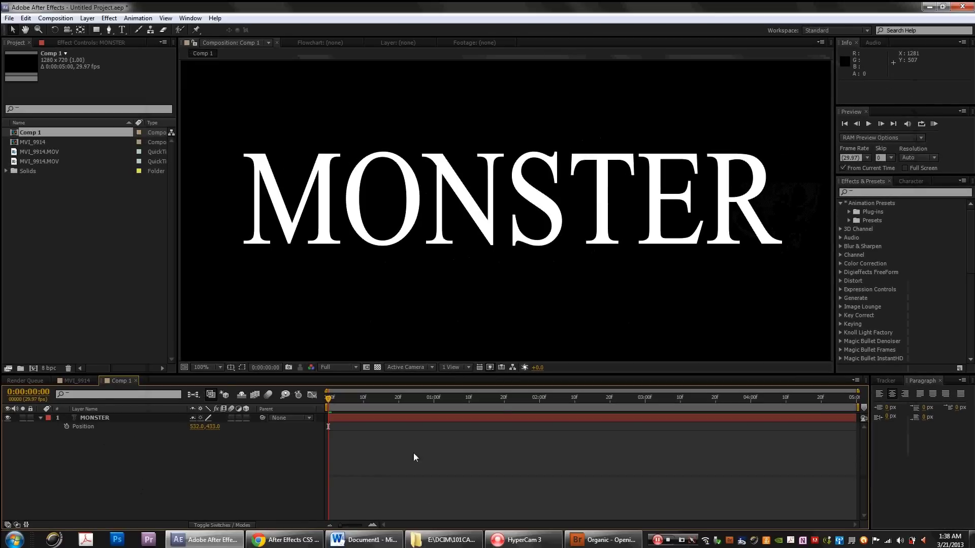
click(101, 420)
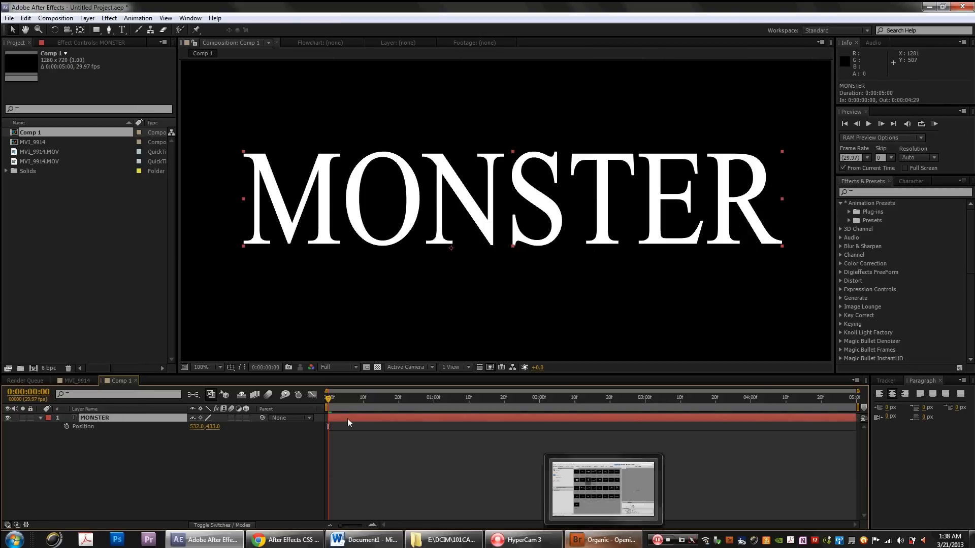
drag(475, 398, 620, 399)
click(374, 399)
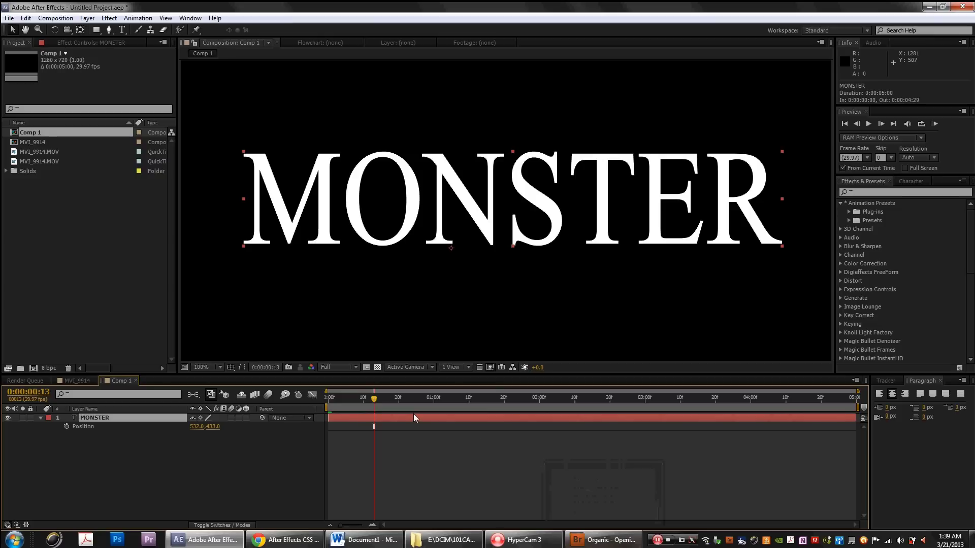
drag(378, 401, 493, 393)
drag(571, 398, 301, 401)
click(169, 487)
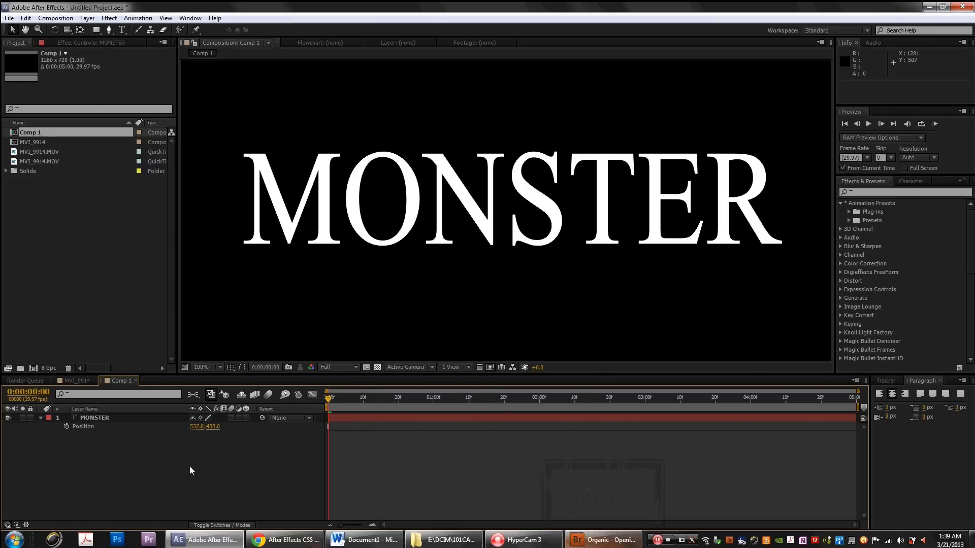
click(127, 420)
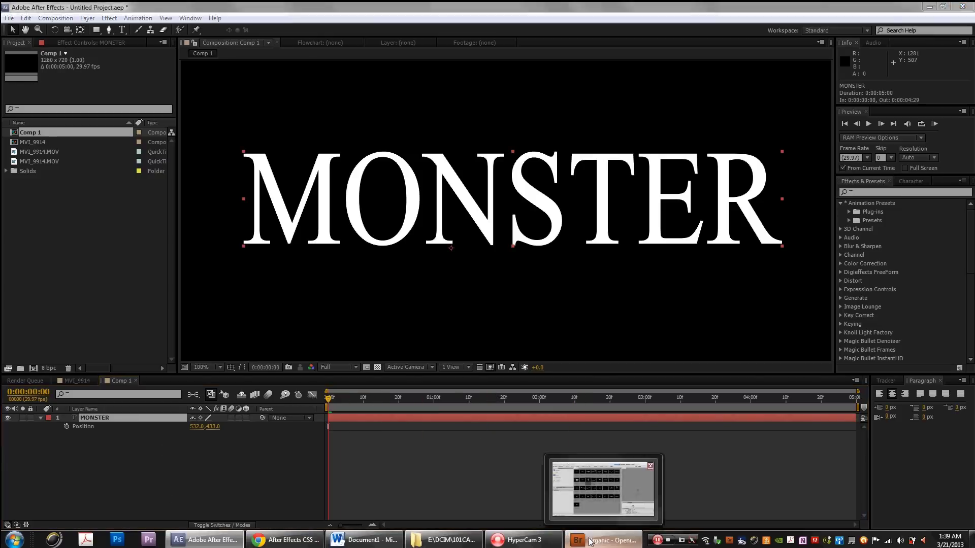
- Preview Slice And Dice.ffx in Bridge and apply it to the MONSTER title
click(604, 540)
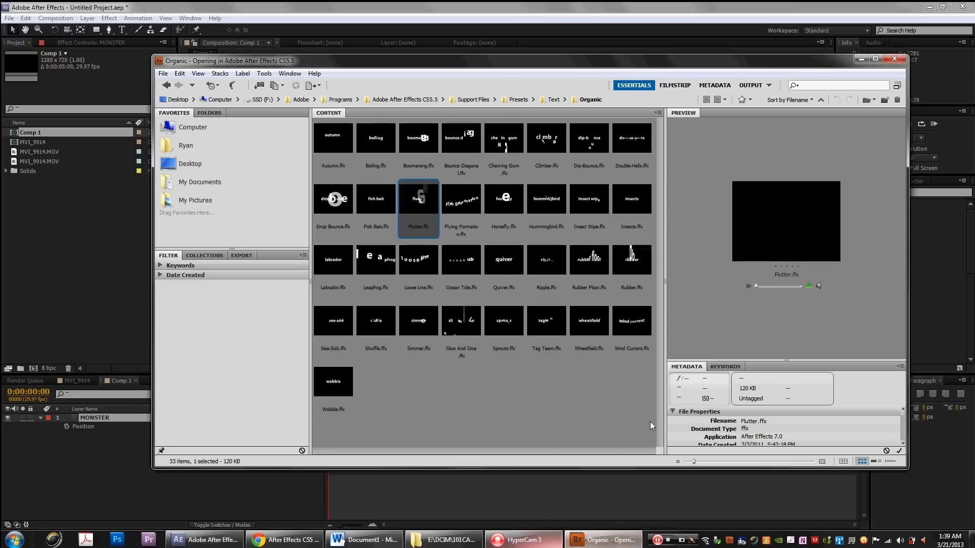
click(461, 326)
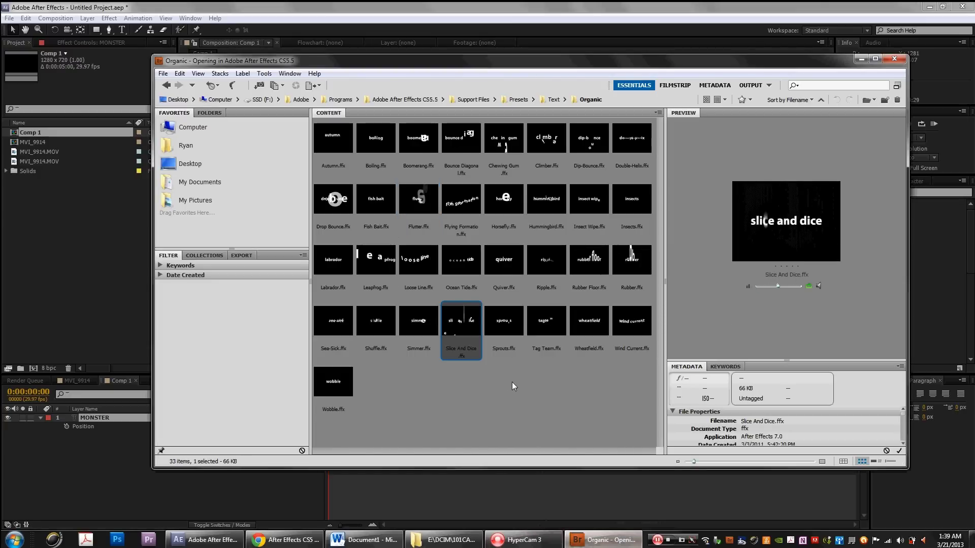
double_click(463, 325)
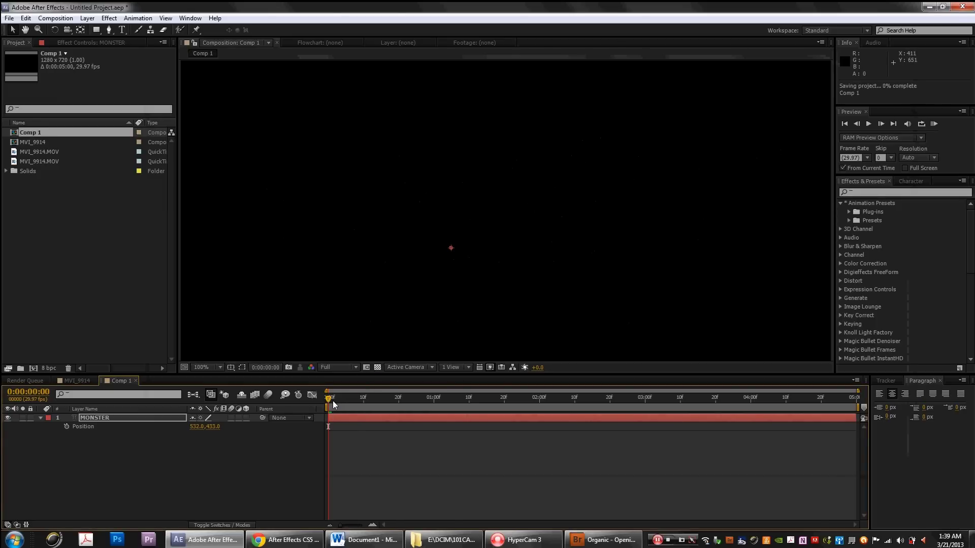
- Preview the Slice And Dice animation, then return to the first frame
key(space)
key(comma)
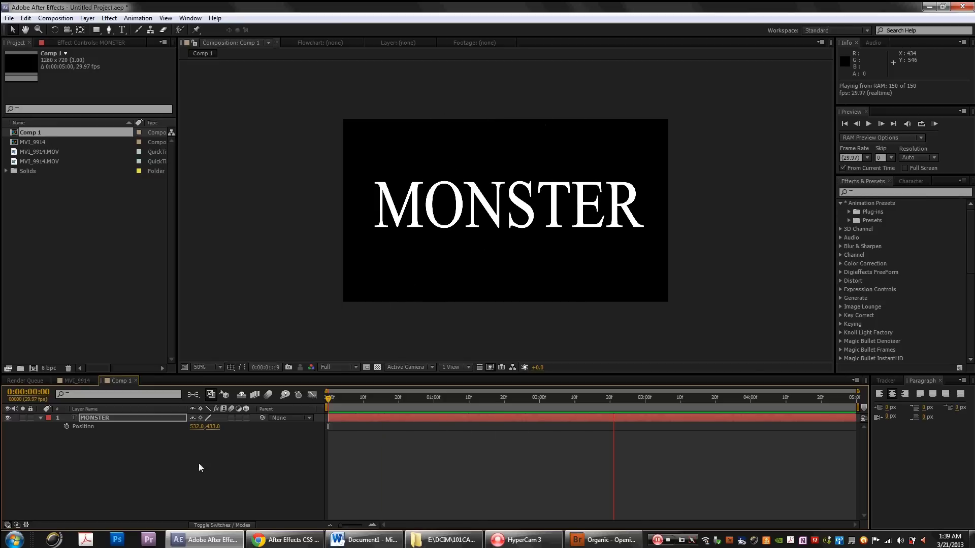
key(space)
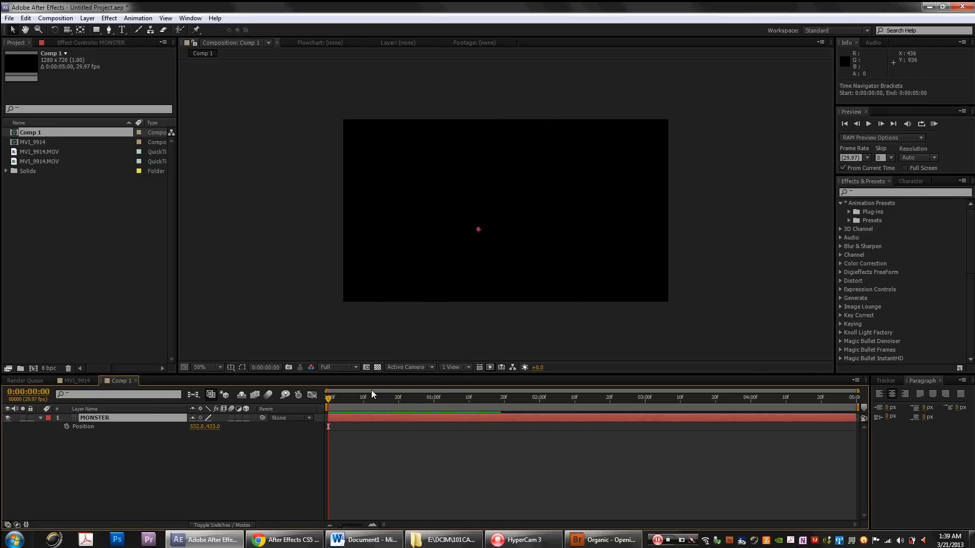
click(346, 398)
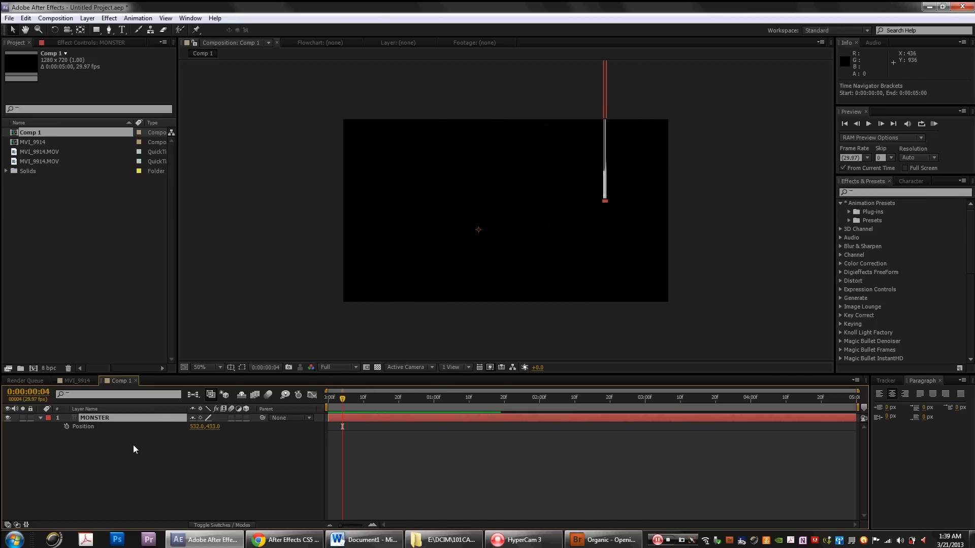
key(ctrl+z)
- Set the MONSTER layer's Scale to 70%, deselect it, and bring Bridge back
key(s)
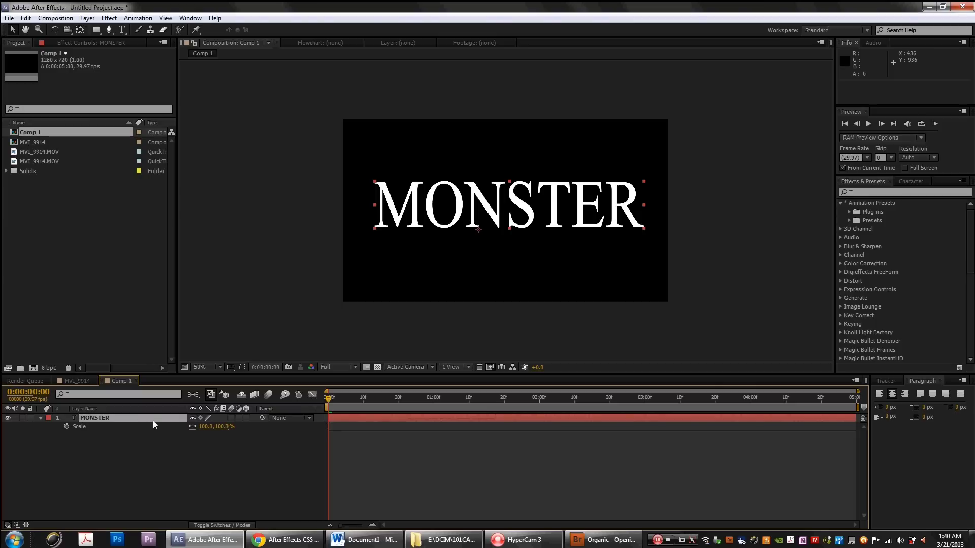
drag(231, 426, 216, 426)
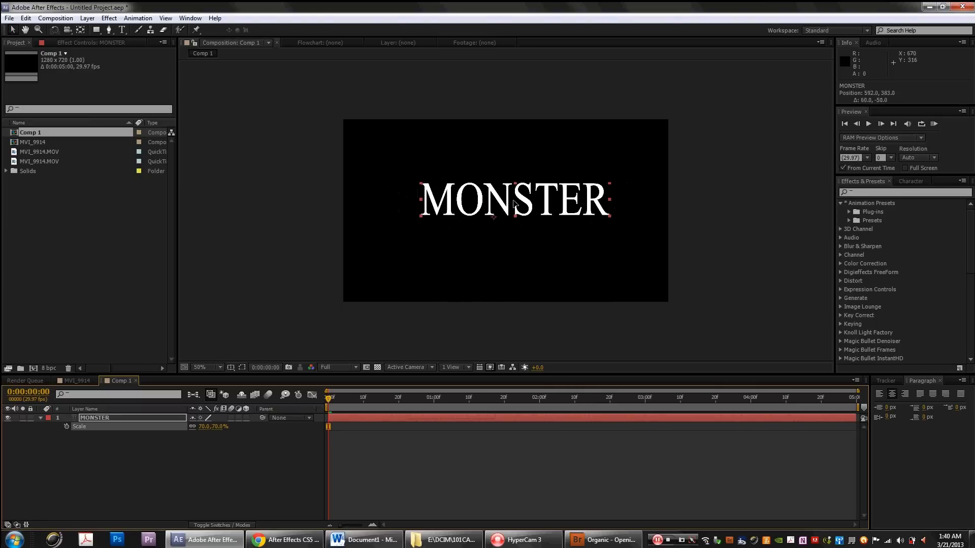
click(218, 488)
click(604, 540)
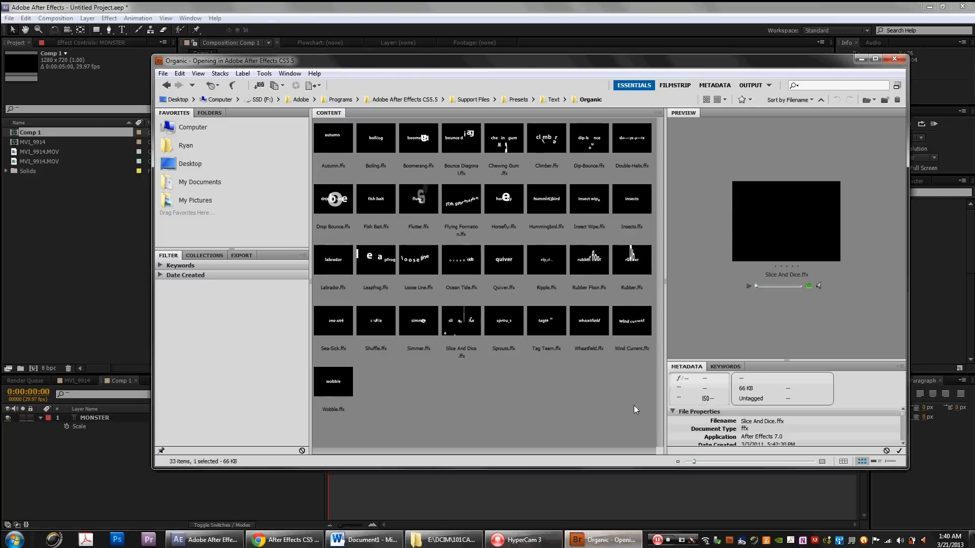
- Preview the Rubber, Wind Current, Drop Bounce and Autumn presets
click(626, 262)
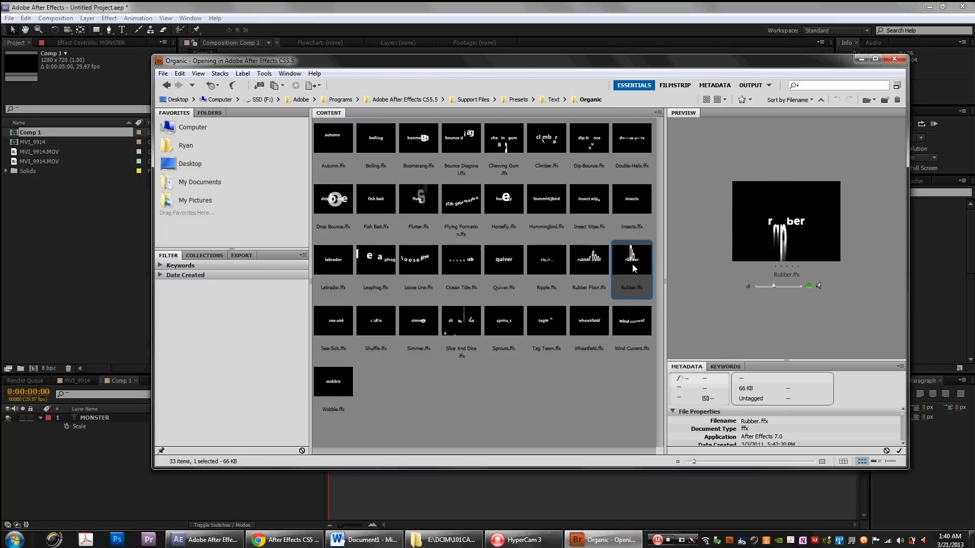
click(639, 326)
click(326, 209)
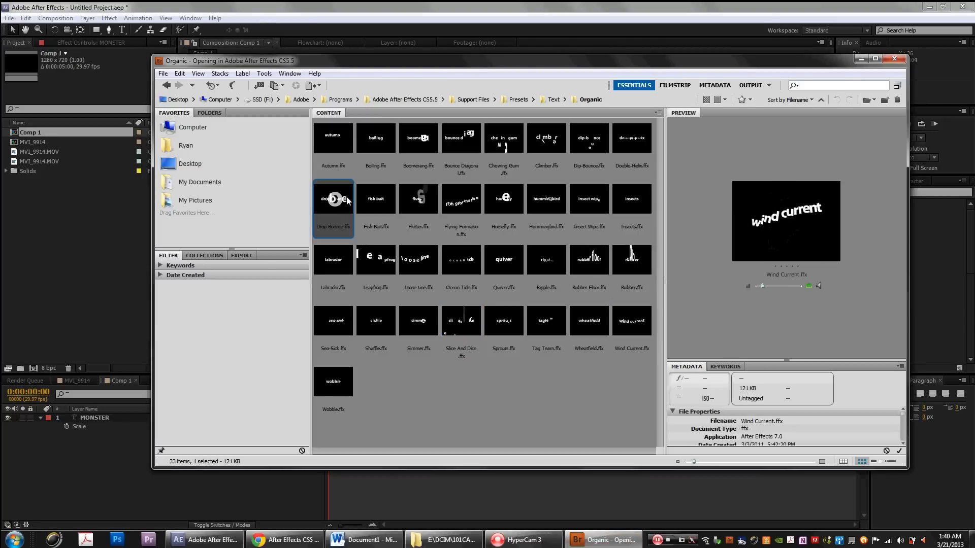
click(330, 139)
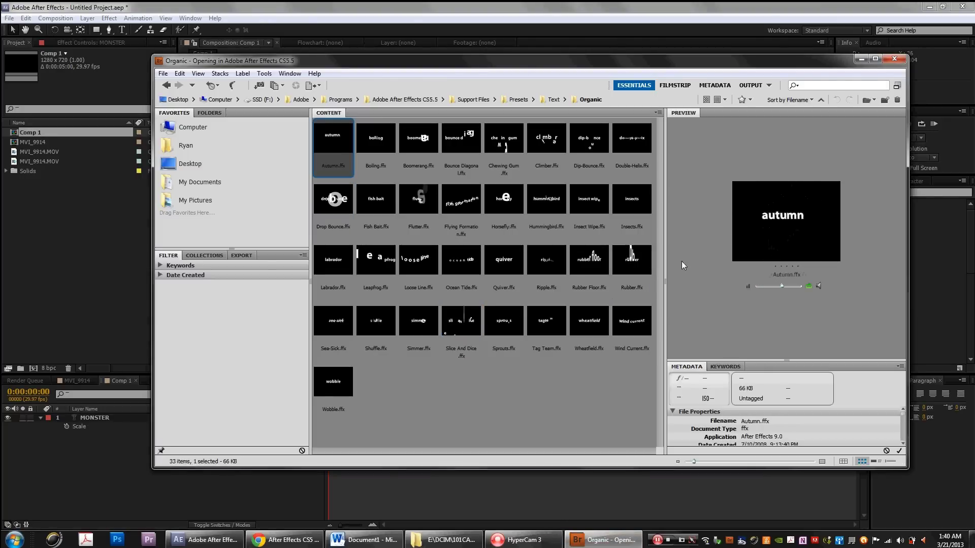
- Select the MONSTER layer in After Effects and apply Autumn.ffx to it from Bridge
click(93, 416)
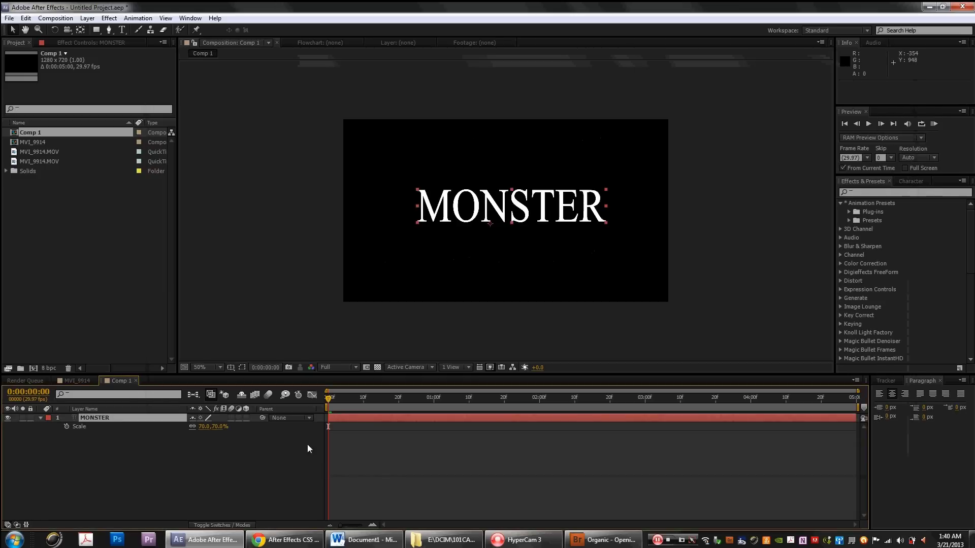
click(604, 539)
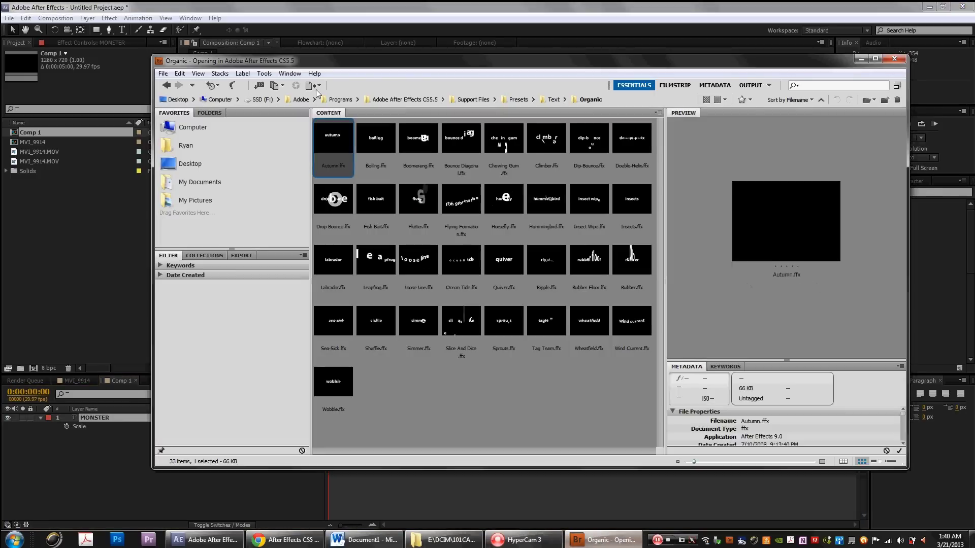
double_click(338, 139)
- Scrub the timeline through the Autumn animation, then bring the minimized Bridge window back
drag(330, 397, 407, 408)
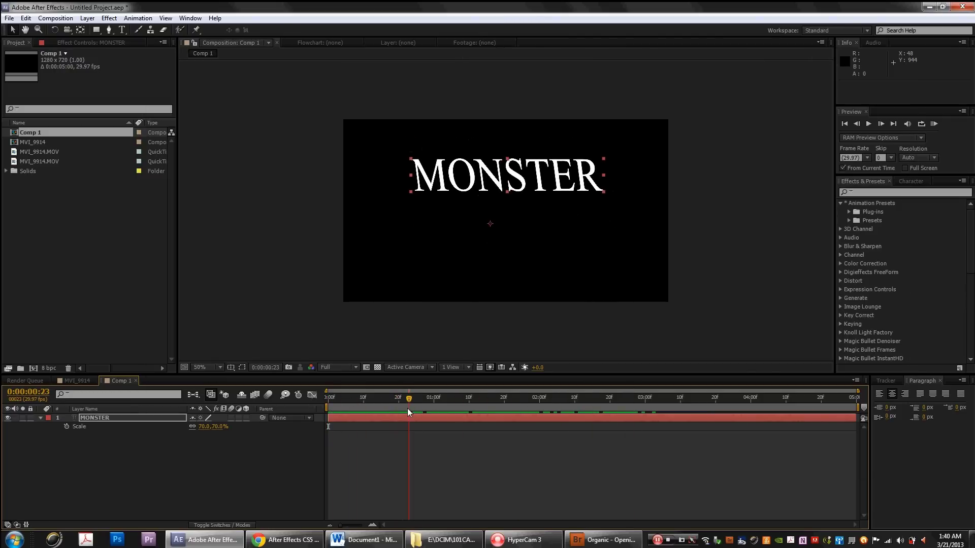
click(445, 539)
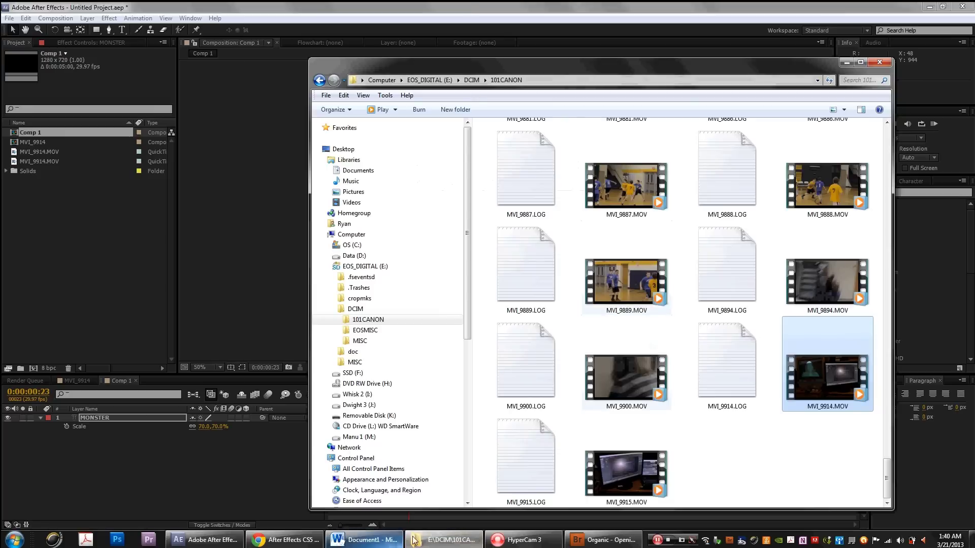
click(444, 540)
right_click(604, 539)
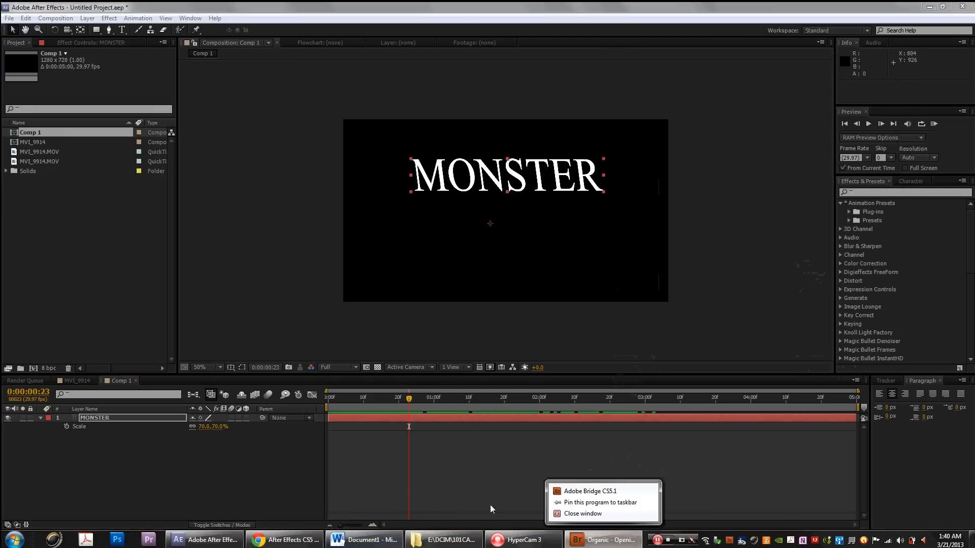
click(604, 540)
- Return to the Text presets in Bridge and open the Mechanical folder
click(604, 540)
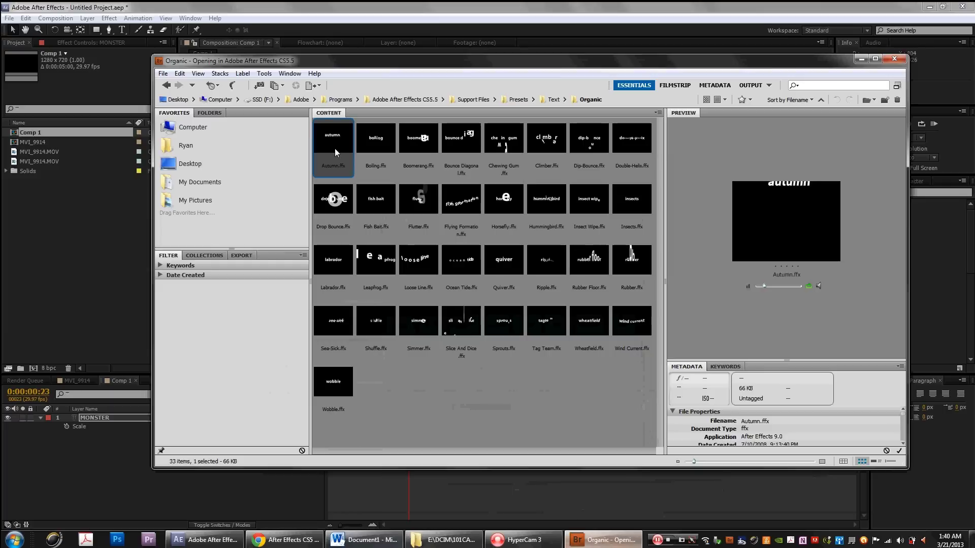
click(169, 85)
click(462, 328)
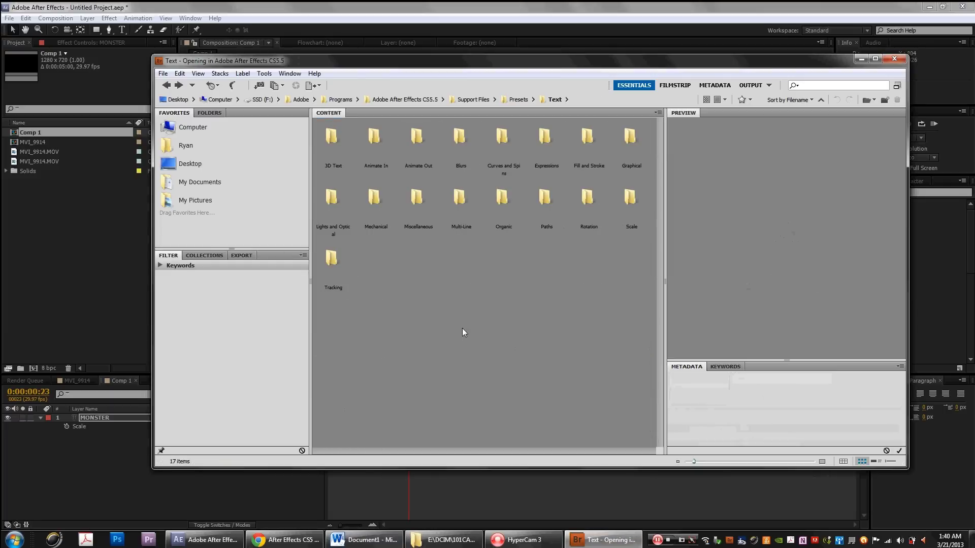
double_click(379, 198)
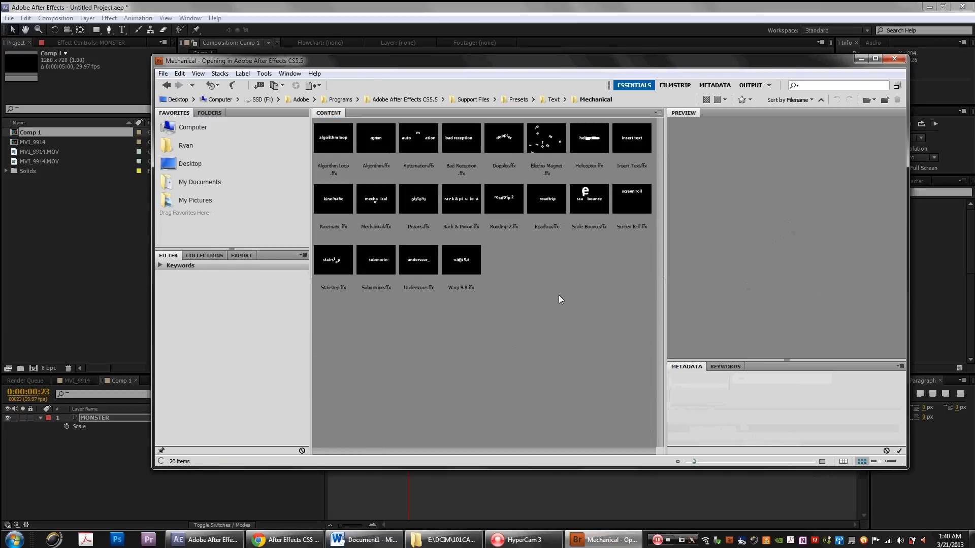
- Preview the Doppler and Electro Magnet presets, then minimize Bridge
click(500, 144)
click(544, 142)
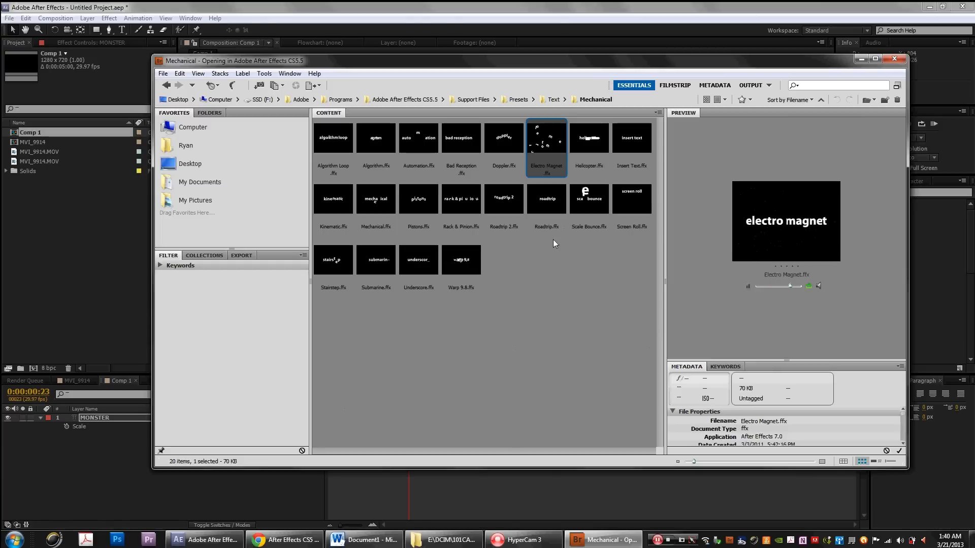
click(543, 294)
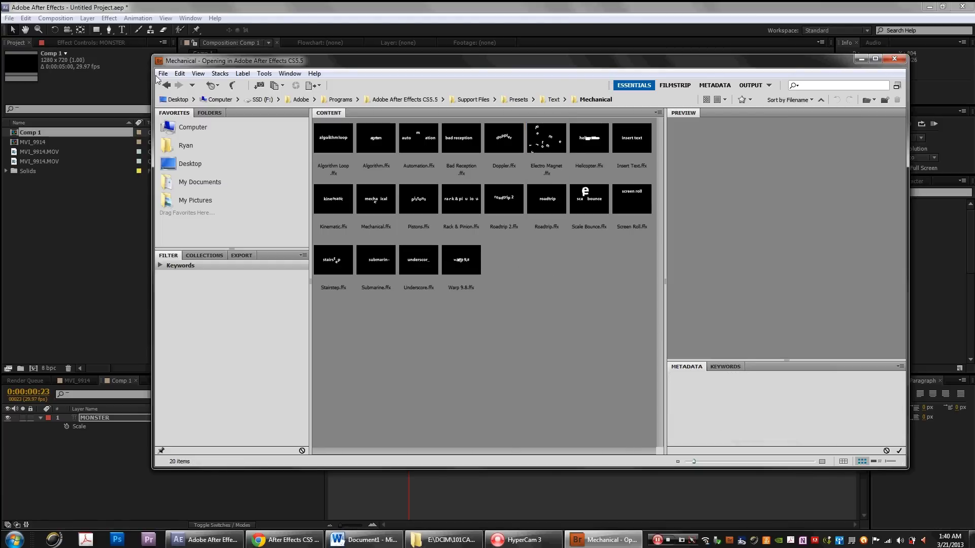
click(858, 59)
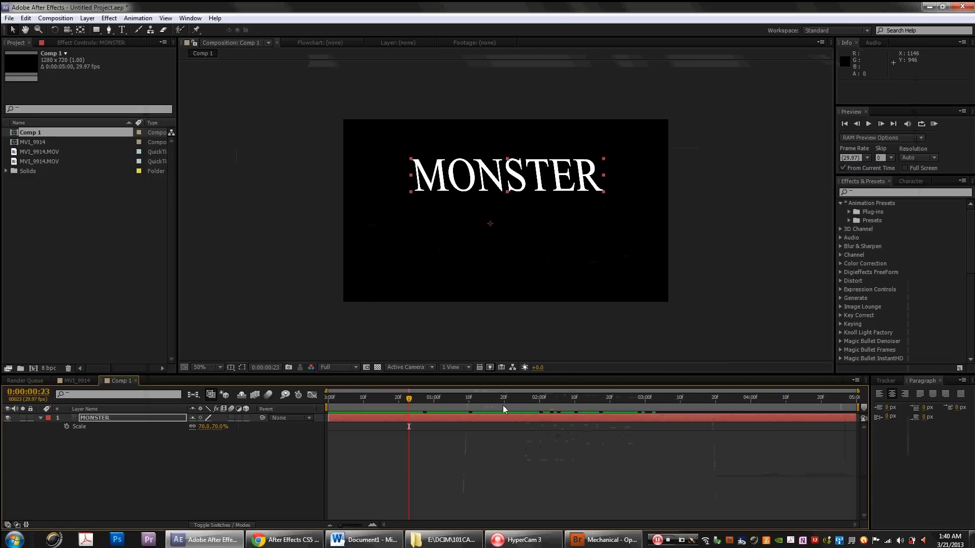
- Scrub the timeline to about 0:00:03:18 to see MONSTER slanted into italics and lowered
drag(486, 406, 708, 457)
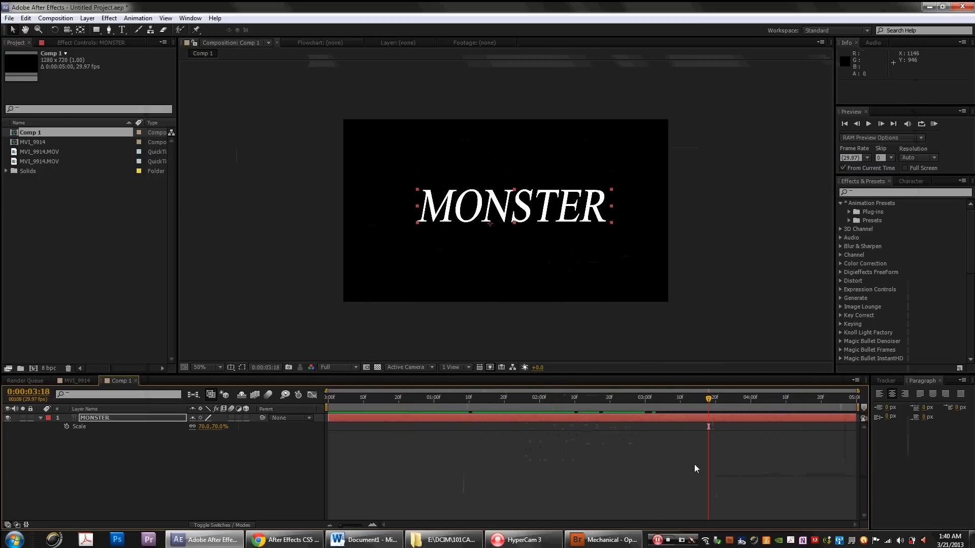